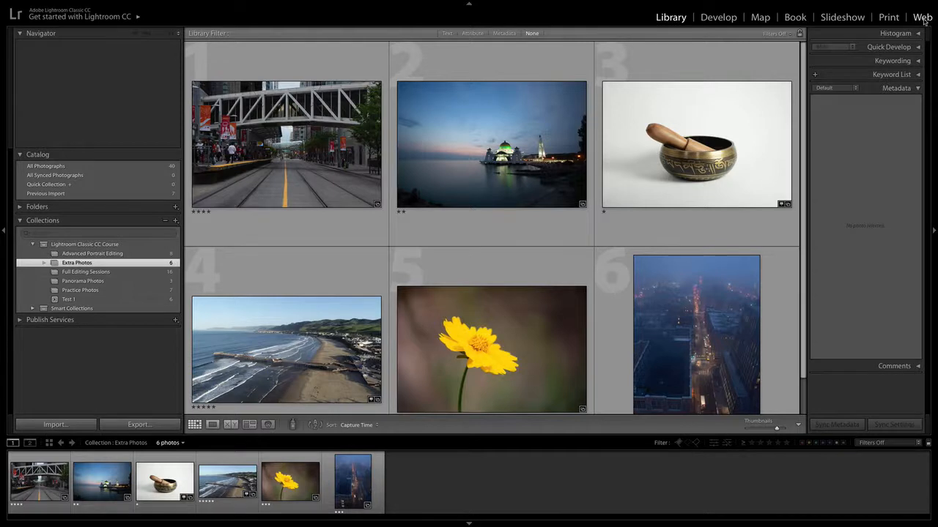
# - Start a web gallery from the Extra Photos collection and apply the Stationery template after trying Earthy
pyautogui.click(922, 18)
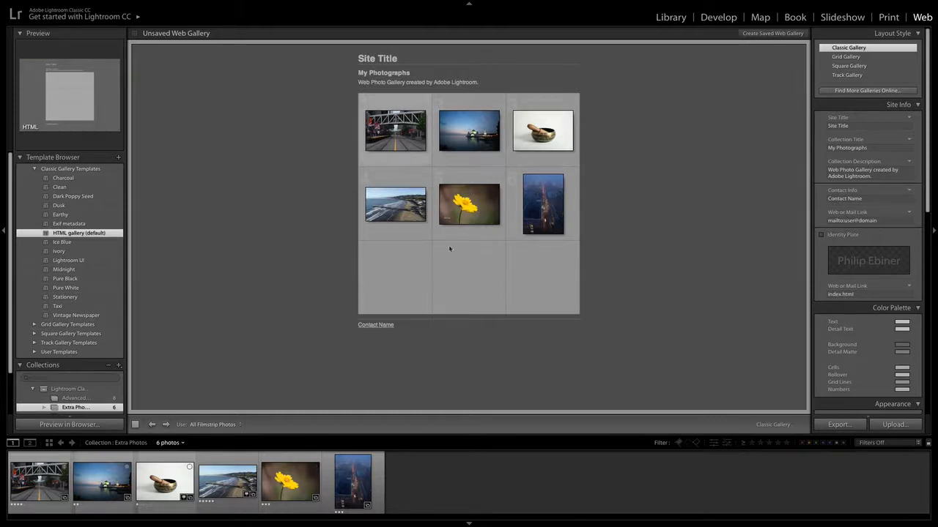
pyautogui.click(61, 215)
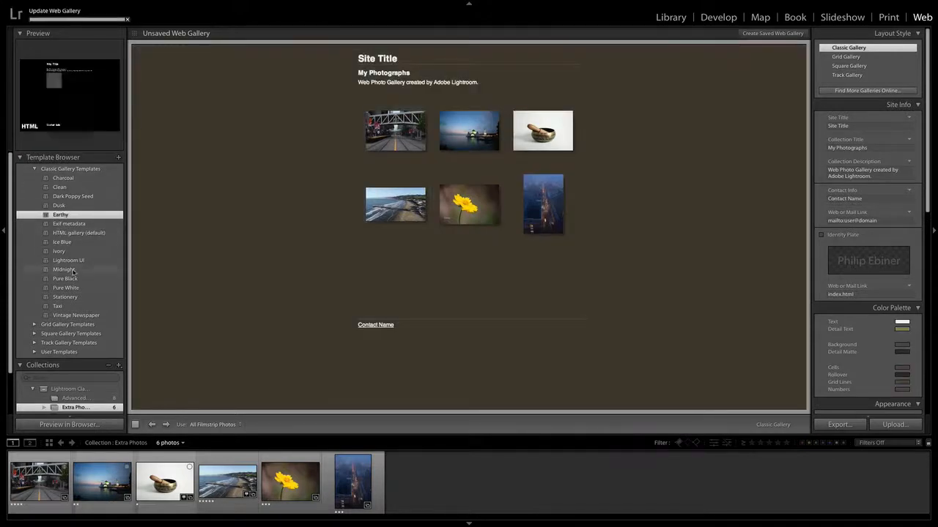
pyautogui.click(65, 297)
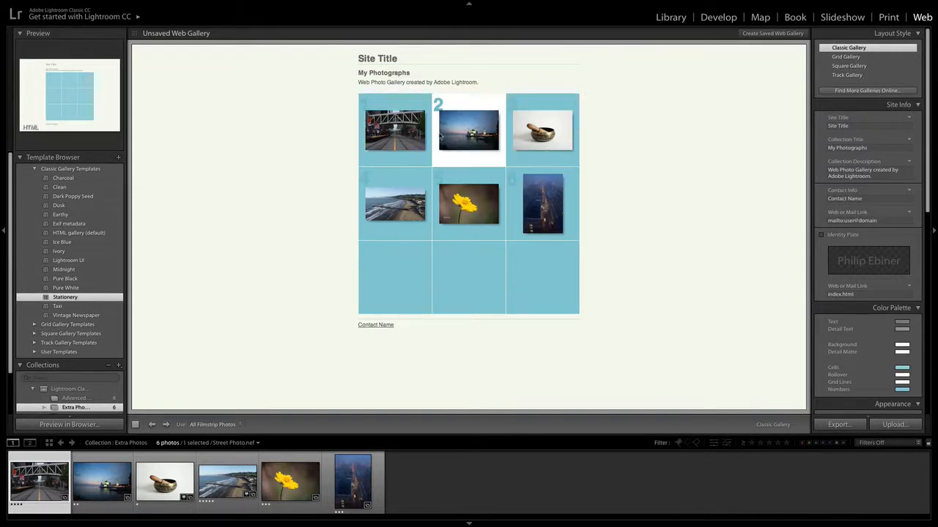
# - Preview the mosque and singing bowl photos on their large image pages and return to the gallery index
pyautogui.click(483, 126)
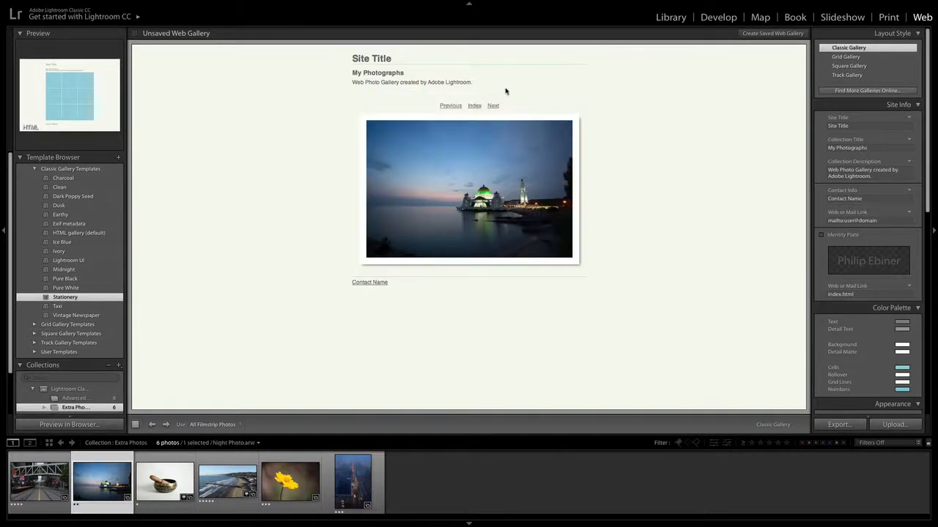
pyautogui.click(494, 106)
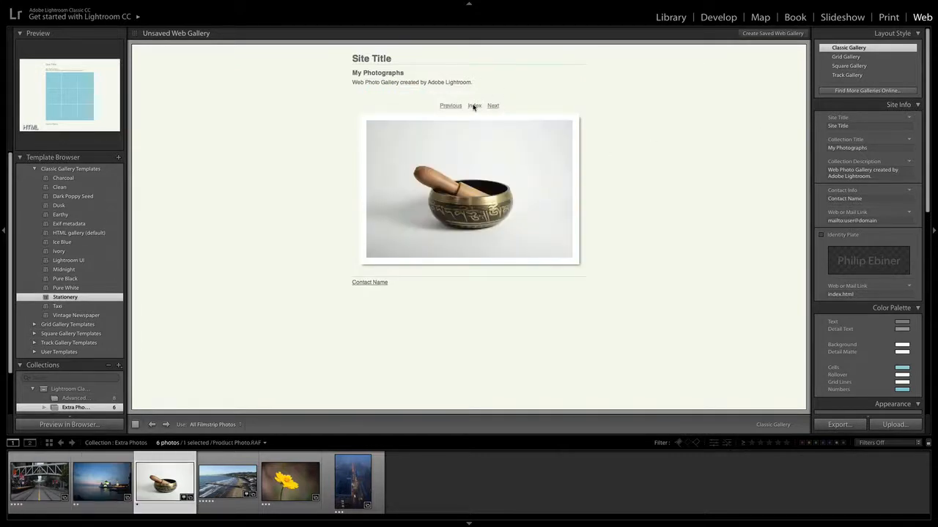
pyautogui.click(474, 106)
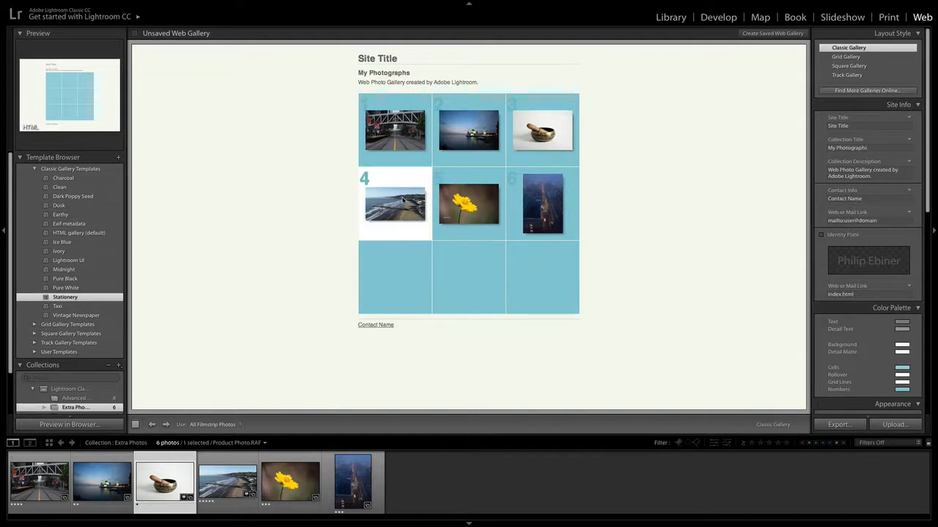
# - Replace the gallery's site title with the photographer's full name
pyautogui.click(386, 58)
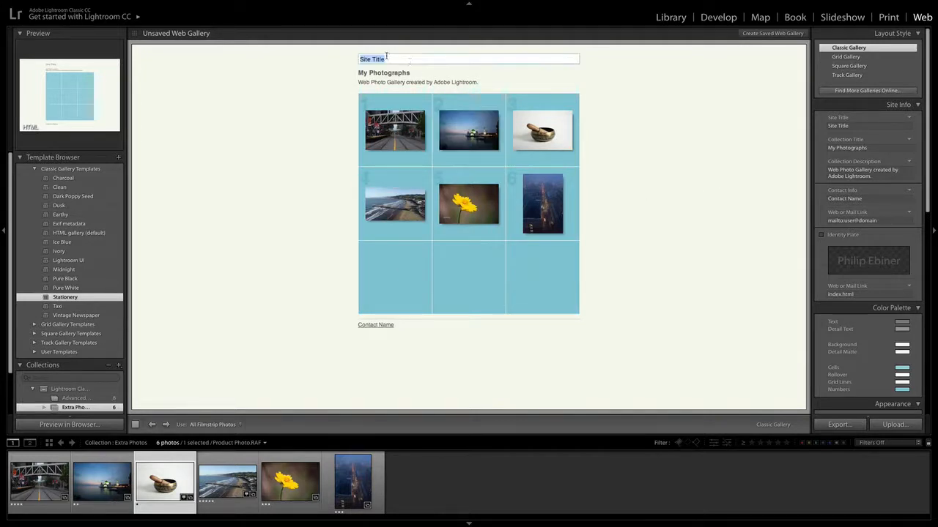
pyautogui.press('Return')
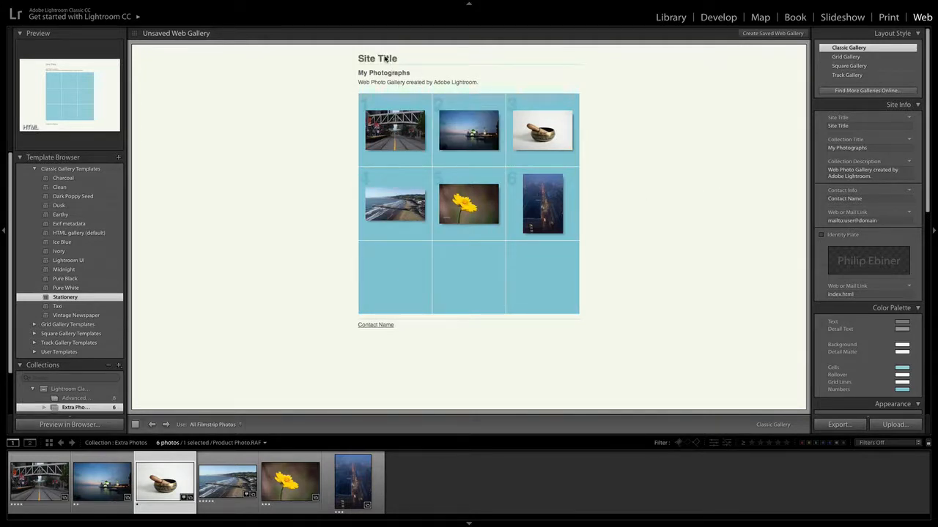
pyautogui.click(386, 59)
pyautogui.write('Phil Ebiner')
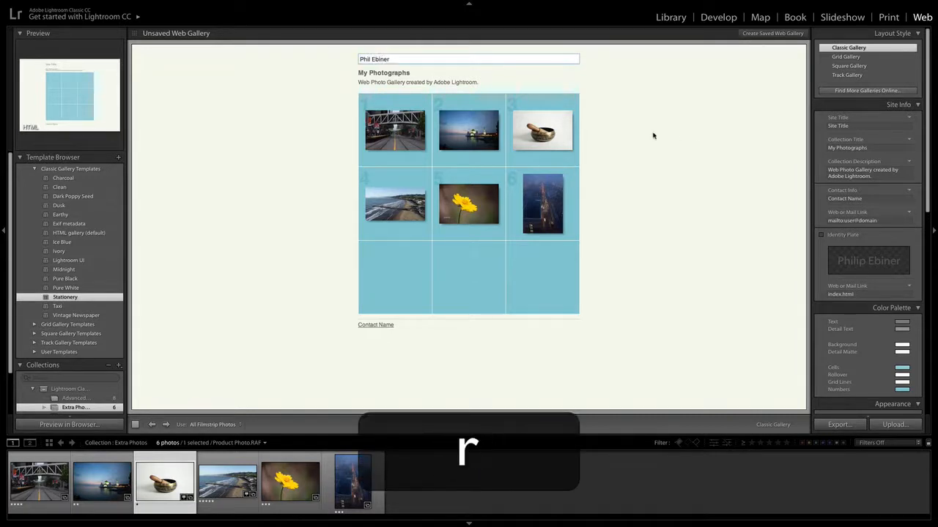
pyautogui.press('Return')
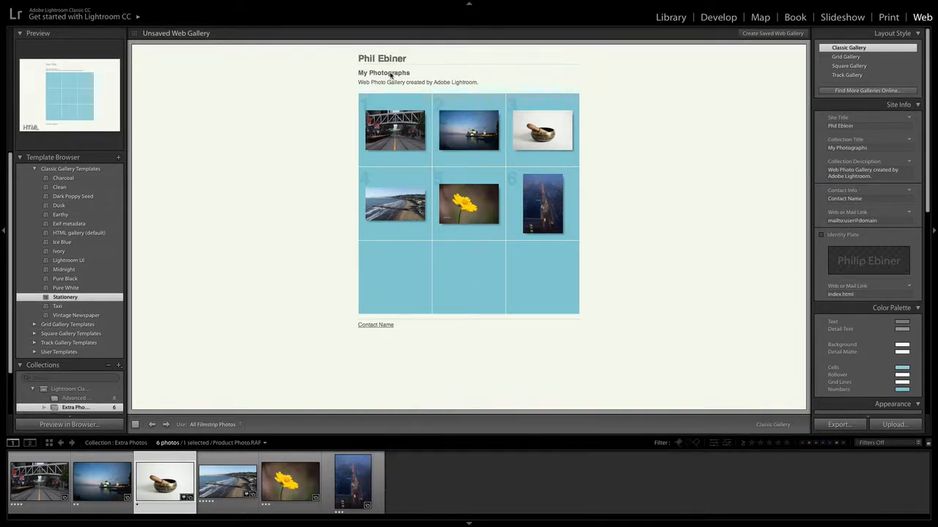
# - Set the collection title to "Course Photos" and open the footer contact name for editing
pyautogui.click(385, 73)
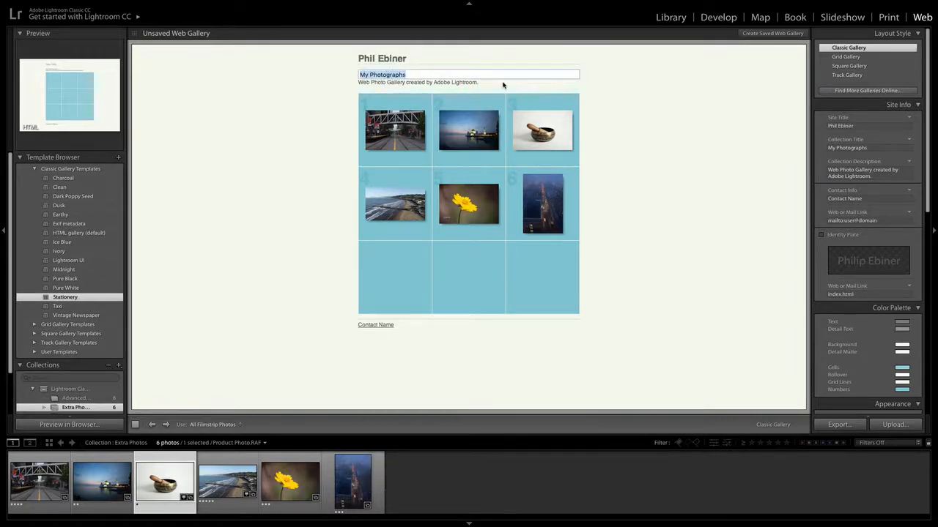
pyautogui.write('Course Photo')
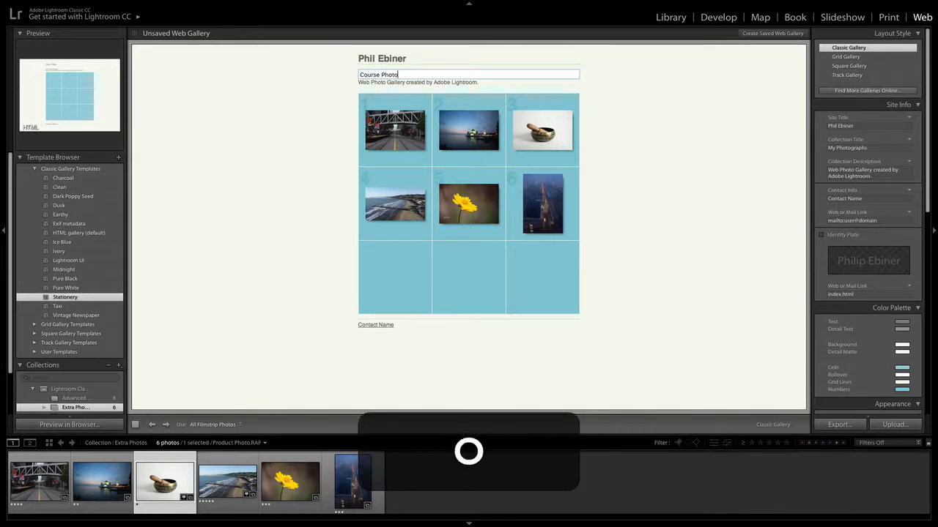
pyautogui.write('s')
pyautogui.click(726, 258)
pyautogui.click(383, 327)
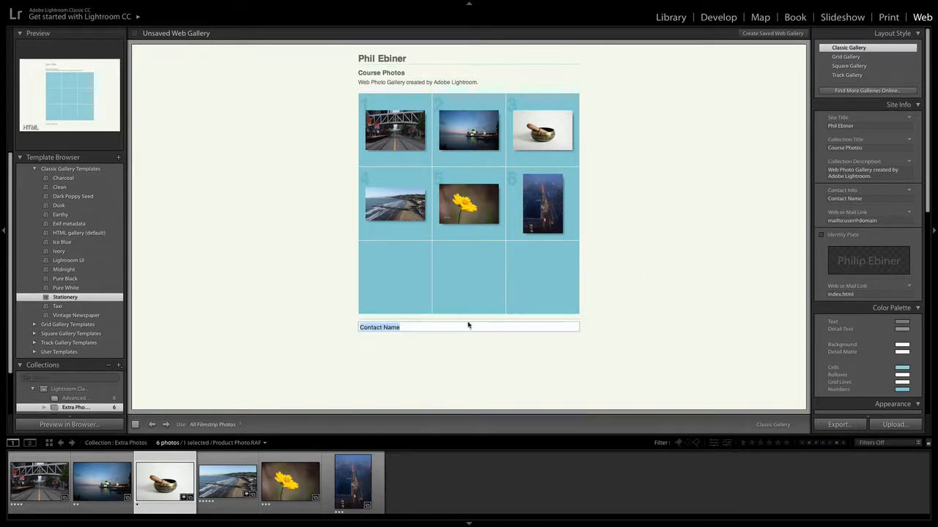
pyautogui.click(681, 137)
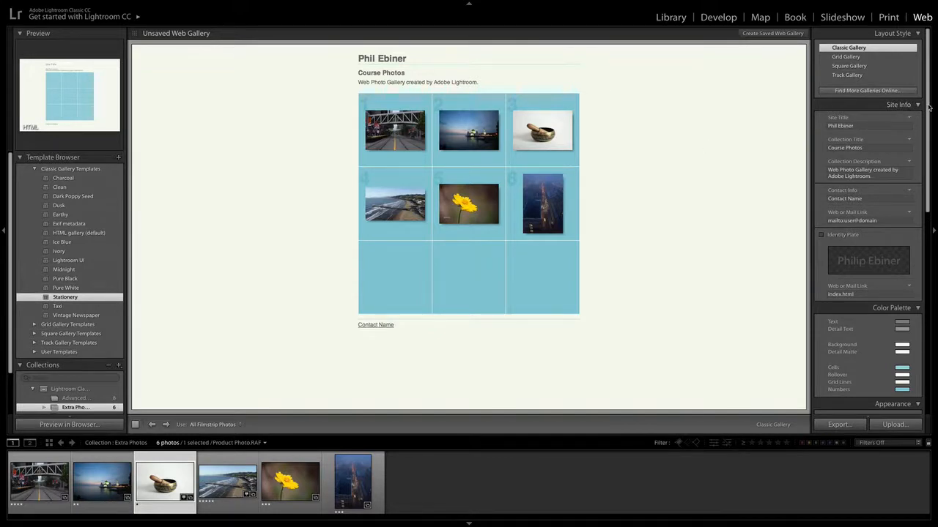
# - Toggle the photo drop shadows and the section borders off and back on to compare their effect
pyautogui.scroll(-1, 929, 107)
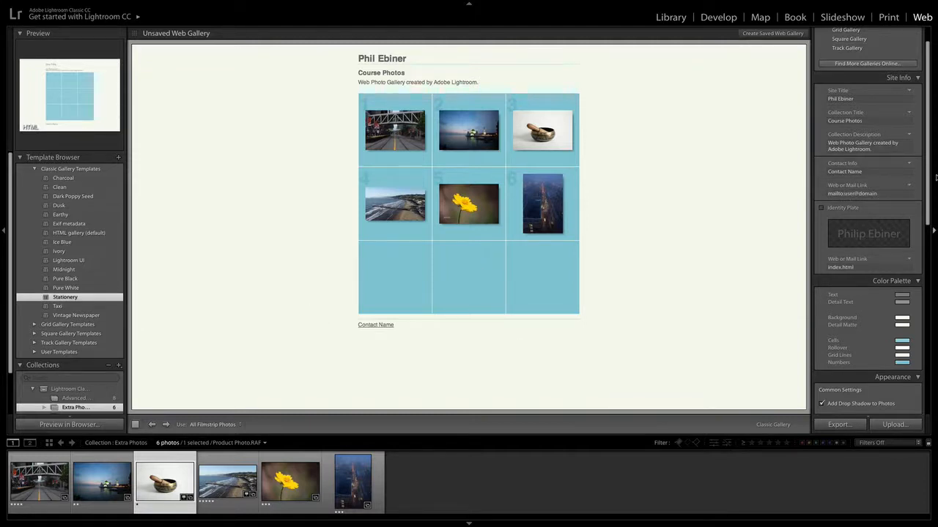
pyautogui.moveTo(929, 184); pyautogui.dragTo(929, 265)
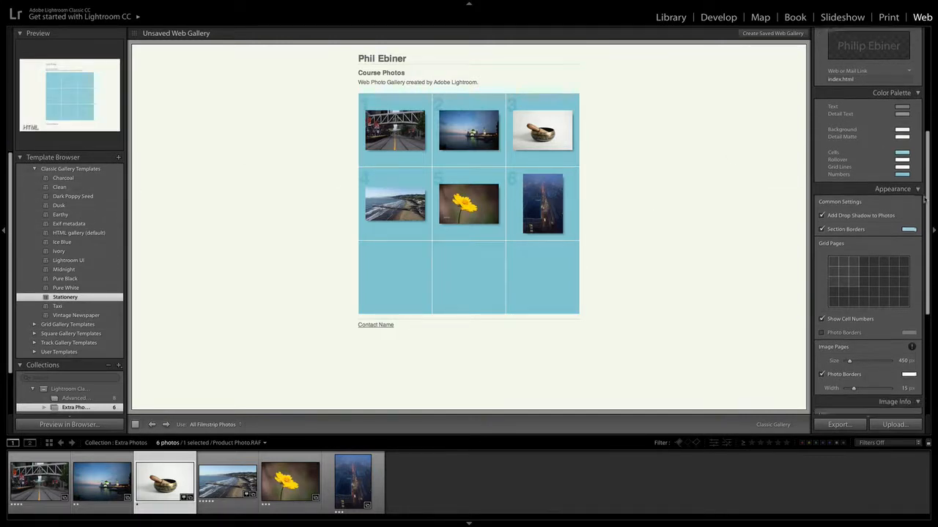
pyautogui.moveTo(927, 185); pyautogui.dragTo(923, 232)
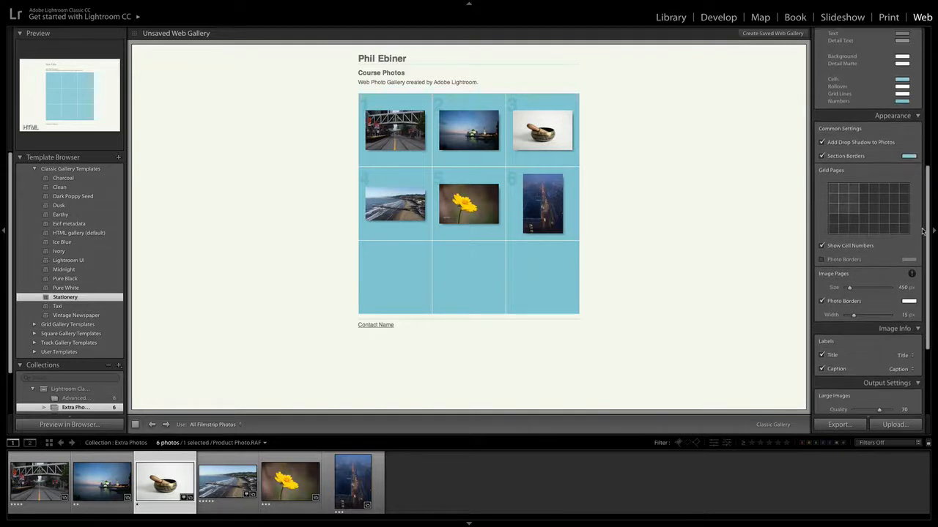
pyautogui.click(821, 144)
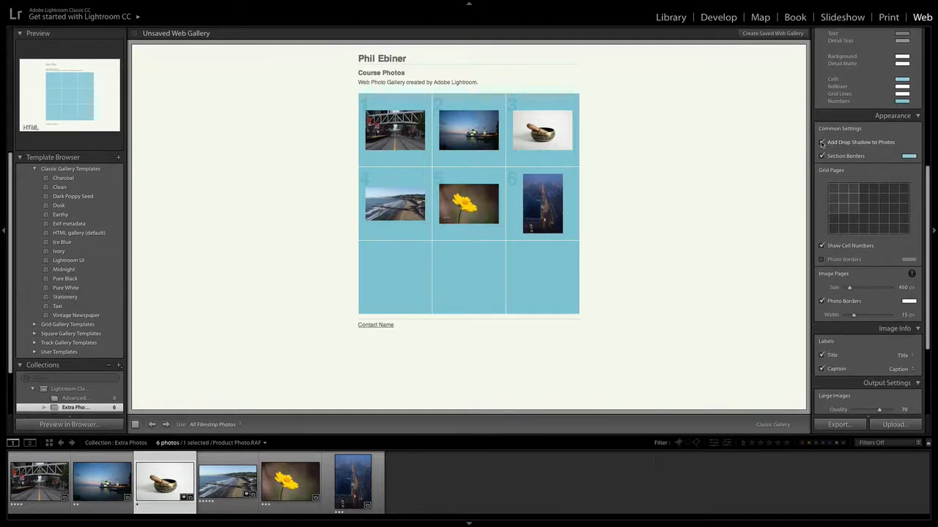
pyautogui.click(822, 144)
pyautogui.click(822, 157)
pyautogui.click(822, 157)
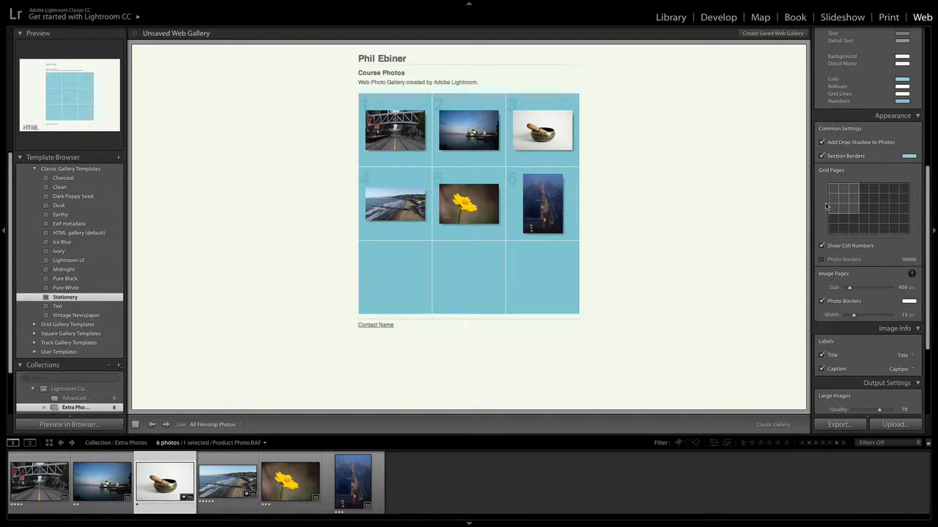
# - Set the gallery's grid pages to four columns by four rows
pyautogui.click(867, 203)
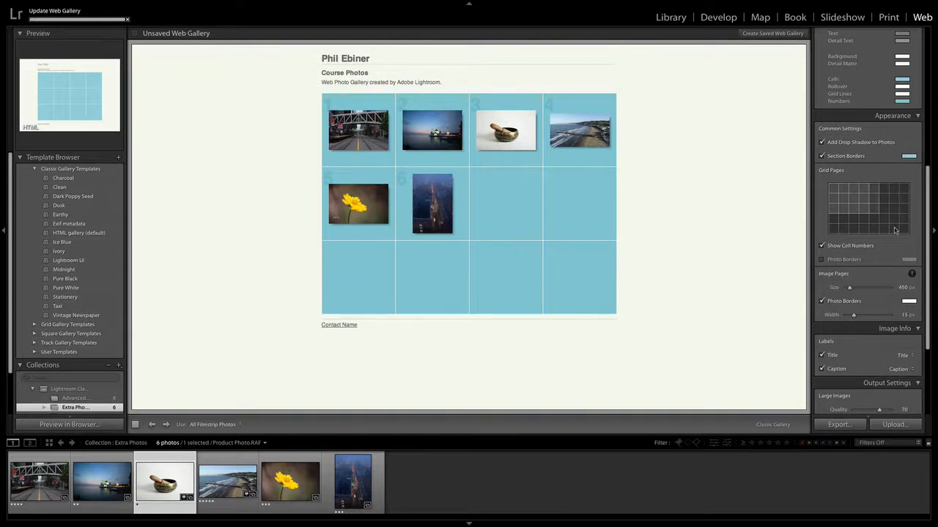
pyautogui.click(862, 222)
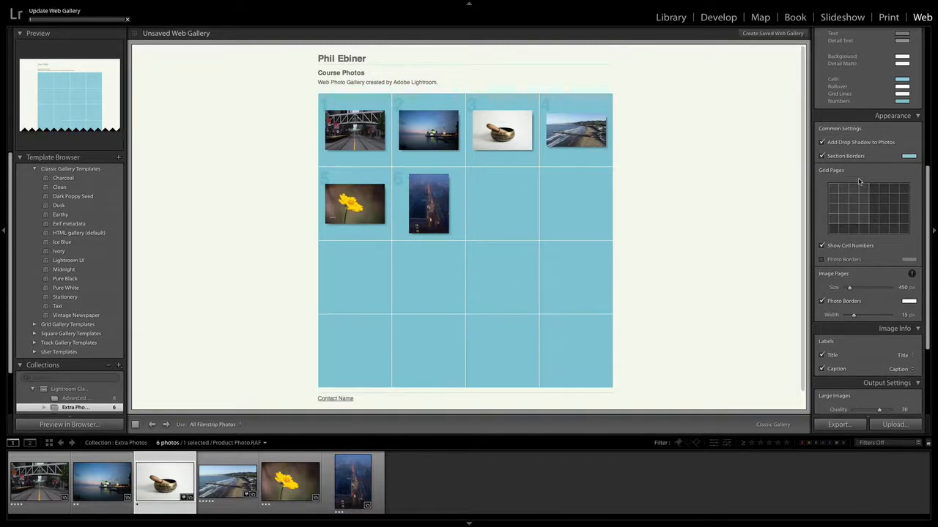
# - Set the image page size to 868 px using the mosque photo's page and turn off its photo borders
pyautogui.scroll(-3, 879, 213)
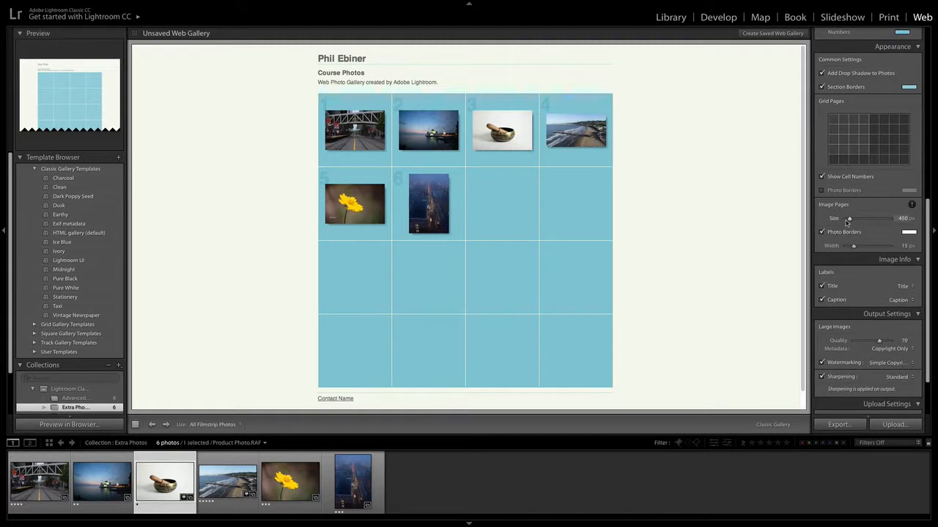
pyautogui.moveTo(849, 222); pyautogui.dragTo(859, 219)
pyautogui.click(429, 130)
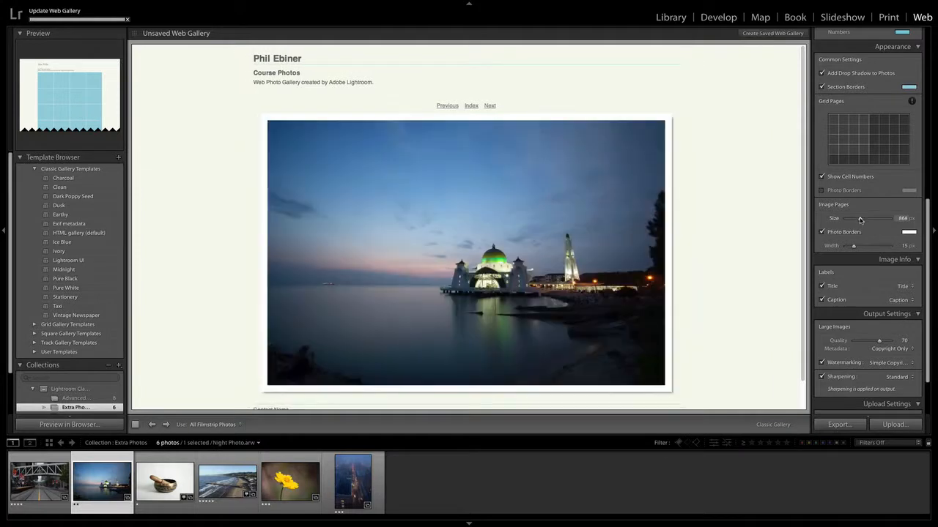
pyautogui.click(827, 232)
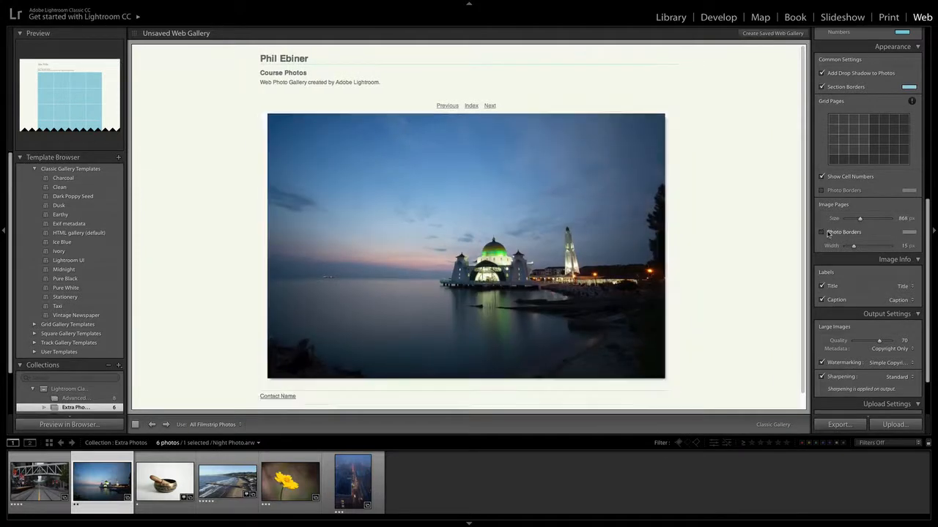
pyautogui.click(827, 232)
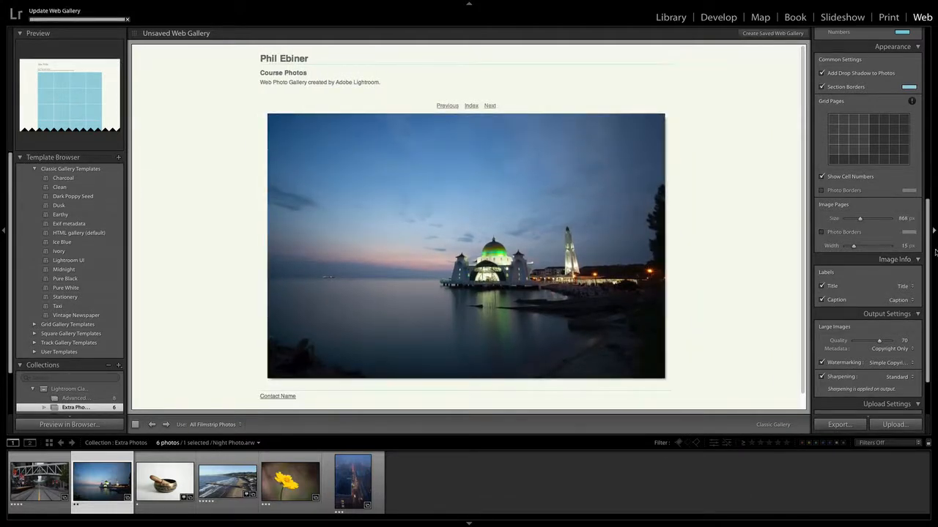
# - Set the image title label to show the Filename and look through the other label options
pyautogui.scroll(-3, 926, 246)
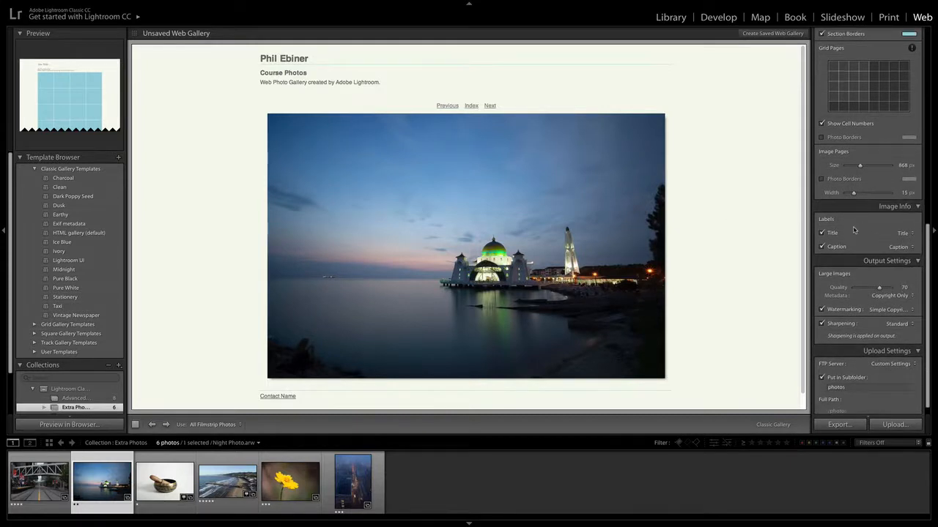
pyautogui.click(902, 233)
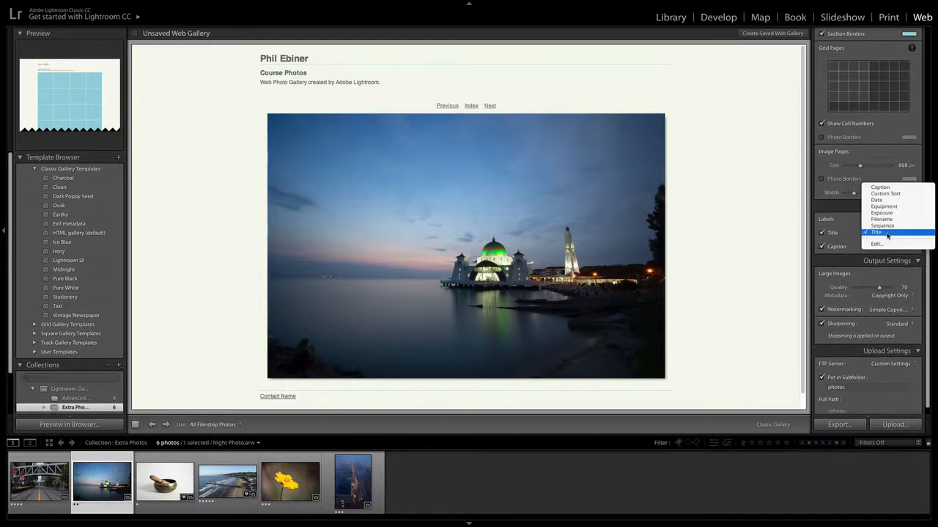
pyautogui.click(887, 234)
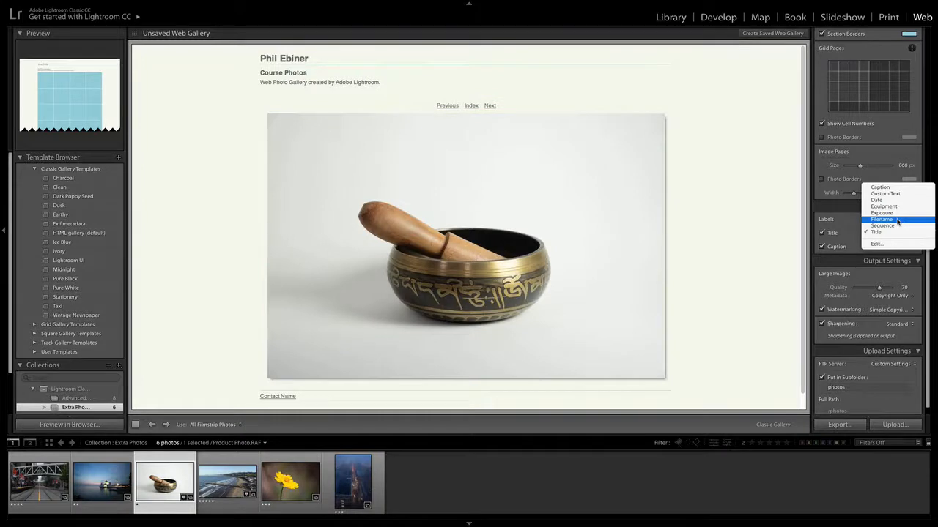
pyautogui.click(889, 219)
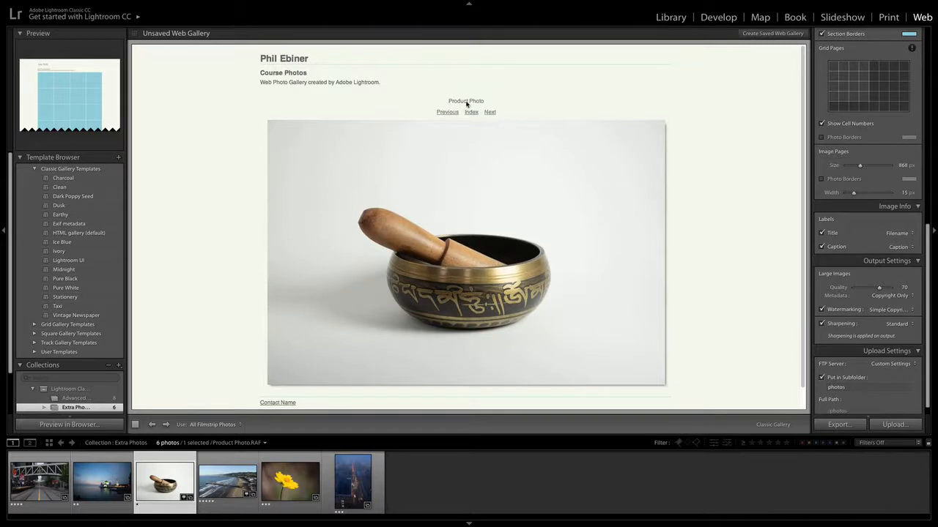
pyautogui.click(896, 234)
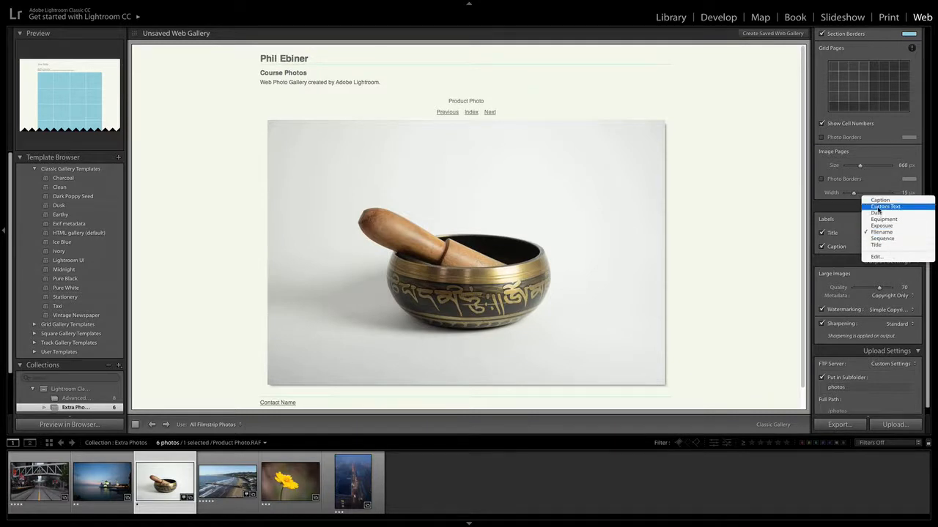
pyautogui.click(838, 218)
# - Set the image caption label to show the Equipment
pyautogui.scroll(-1, 907, 216)
pyautogui.click(891, 234)
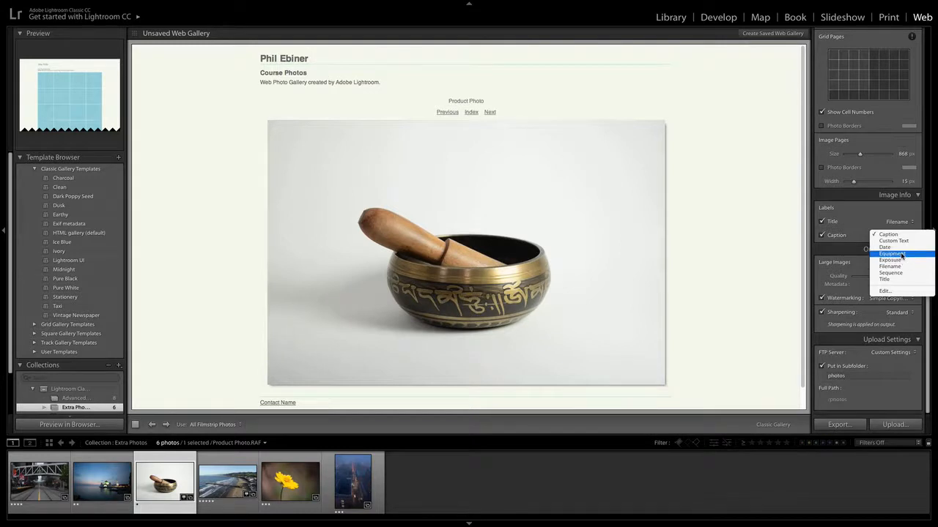
pyautogui.click(902, 254)
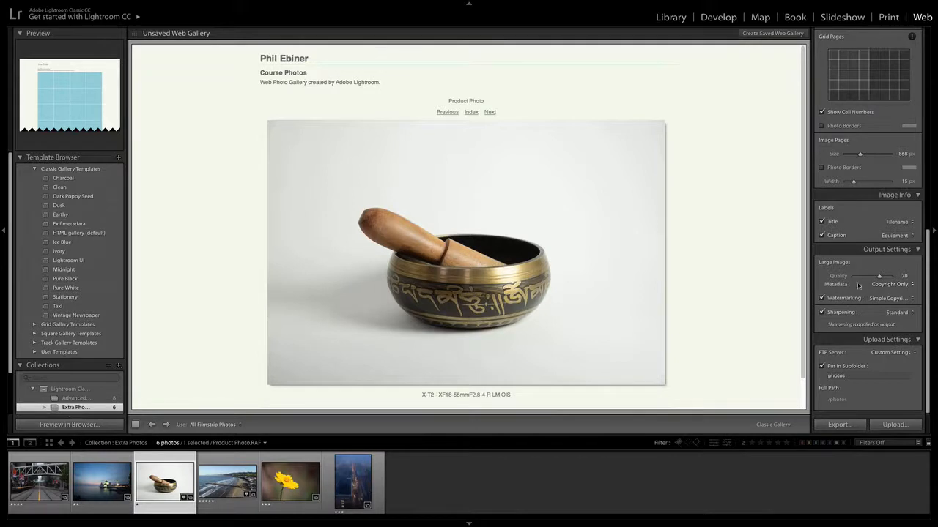
# - Check the large images' metadata and watermark options, keeping Copyright Only and the Simple Copyright Watermark enabled
pyautogui.click(902, 286)
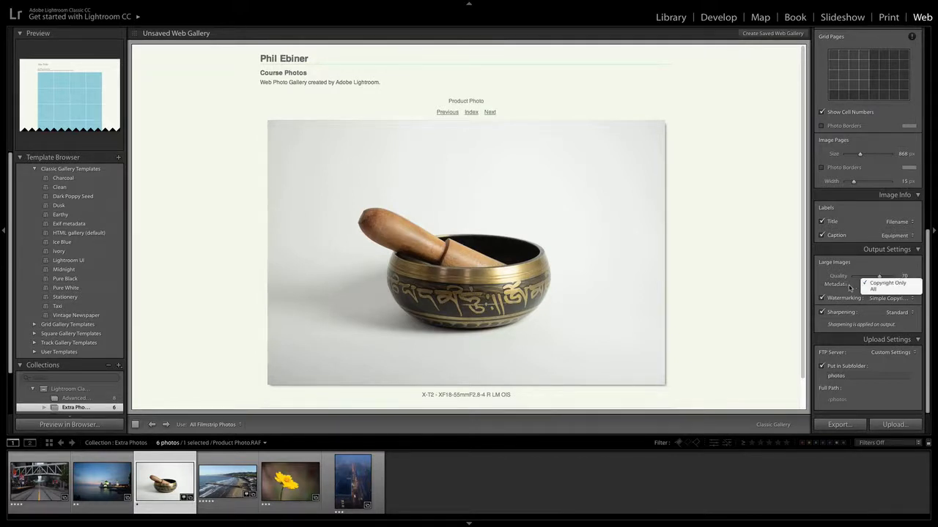
pyautogui.click(882, 285)
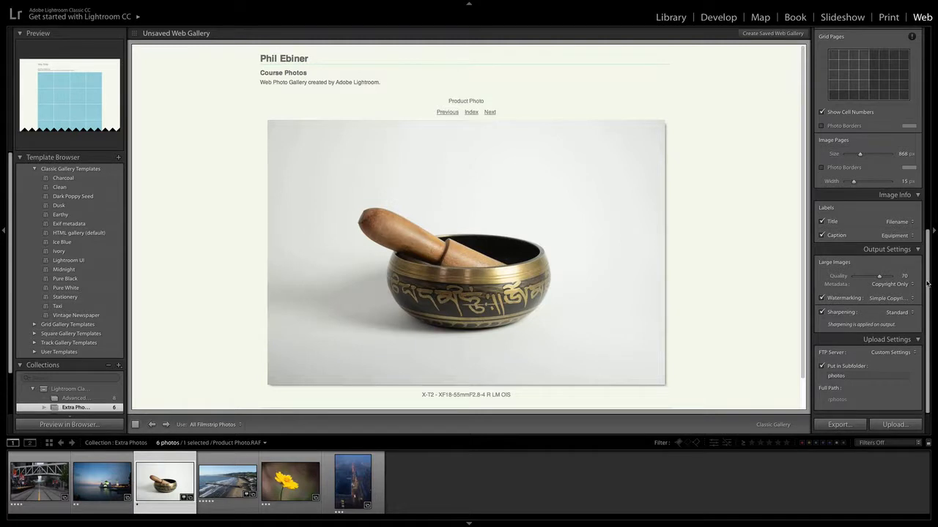
pyautogui.click(905, 299)
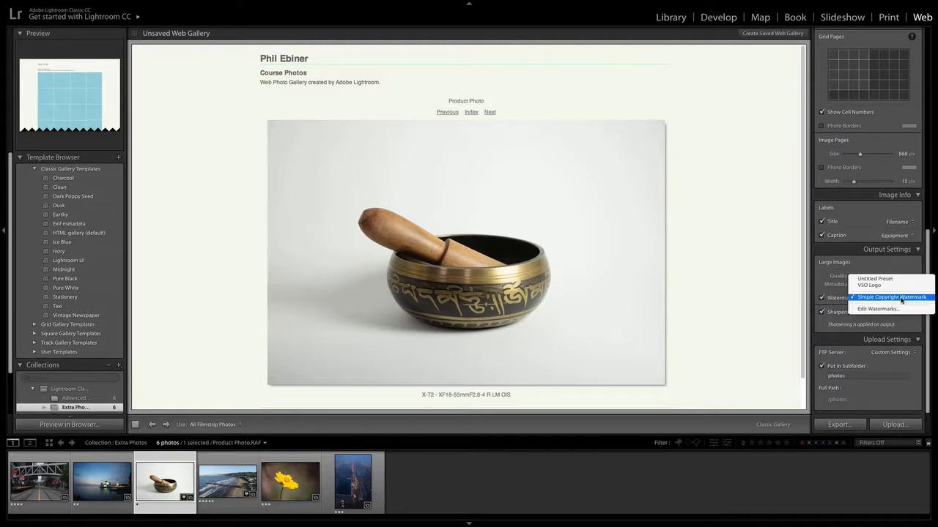
pyautogui.click(836, 295)
pyautogui.click(845, 298)
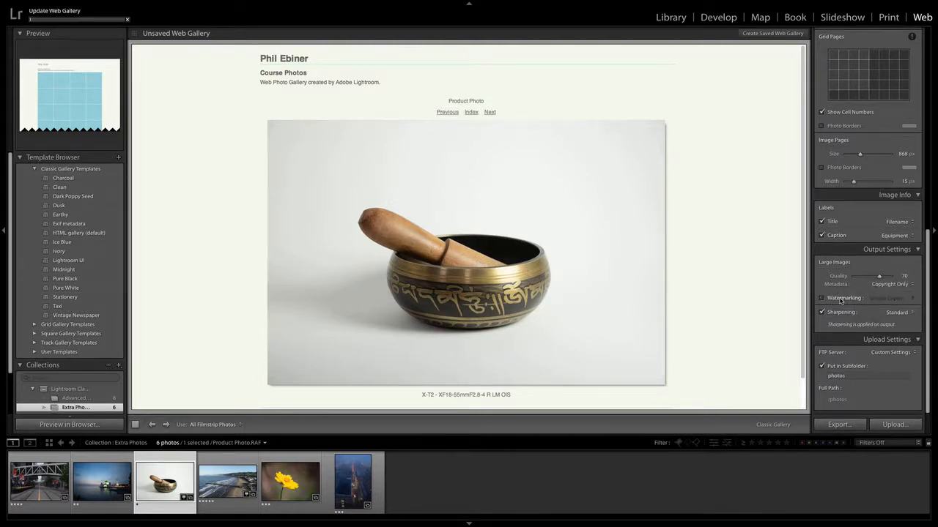
pyautogui.click(845, 297)
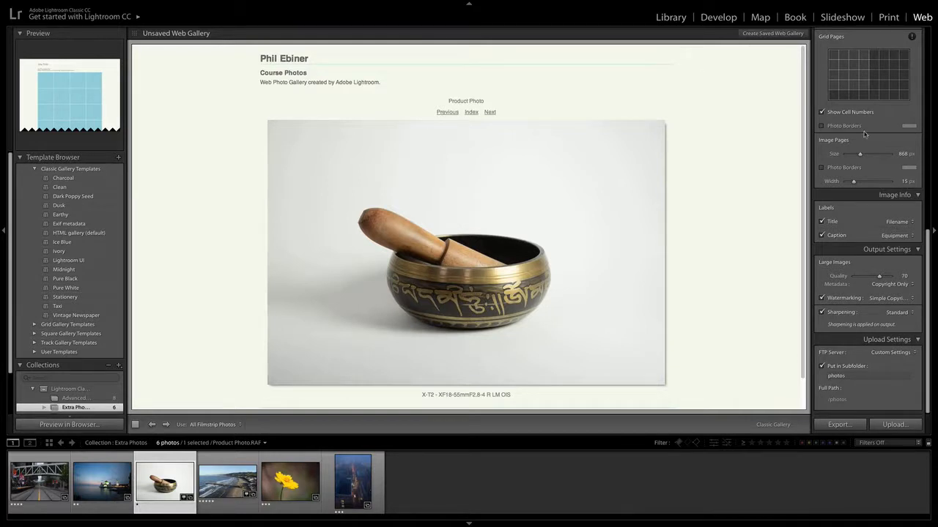
# - Preview the gallery from its index page in the Chrome browser, closing the leftover tab about creating web galleries
pyautogui.click(471, 113)
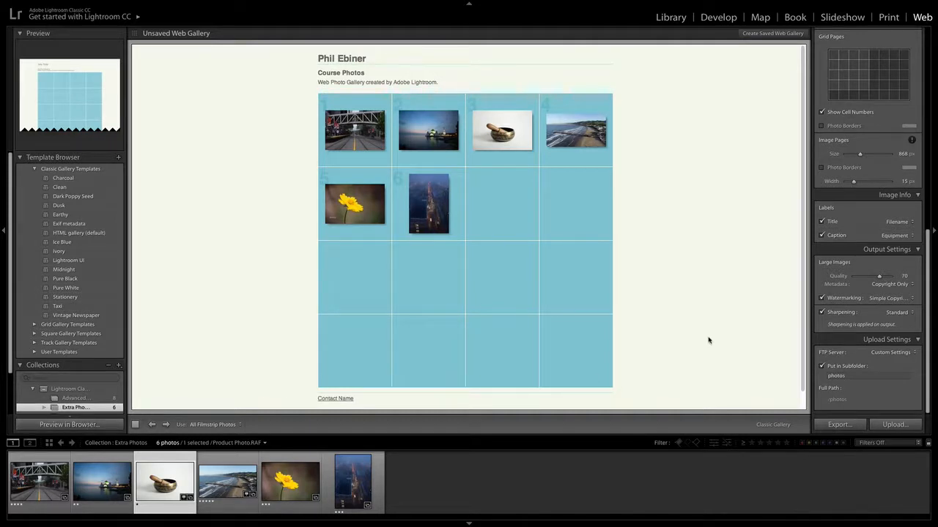
pyautogui.click(63, 425)
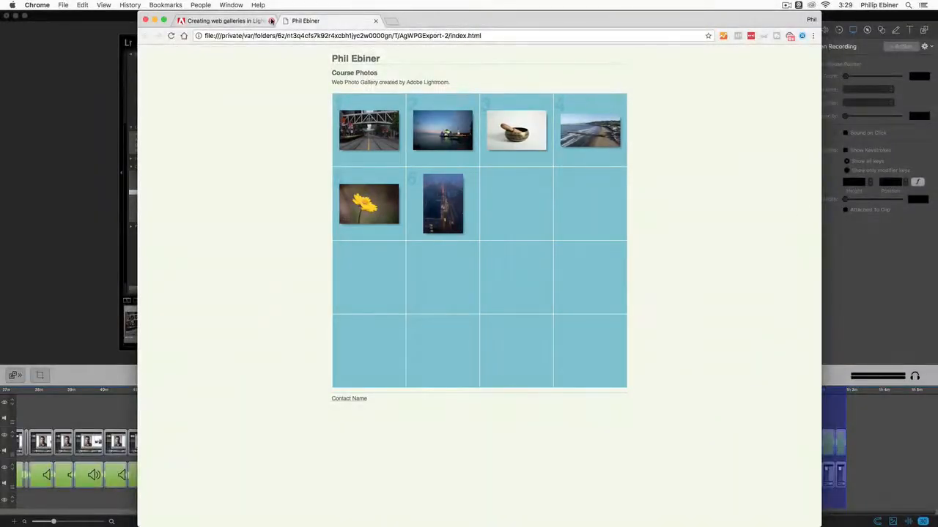
pyautogui.click(272, 21)
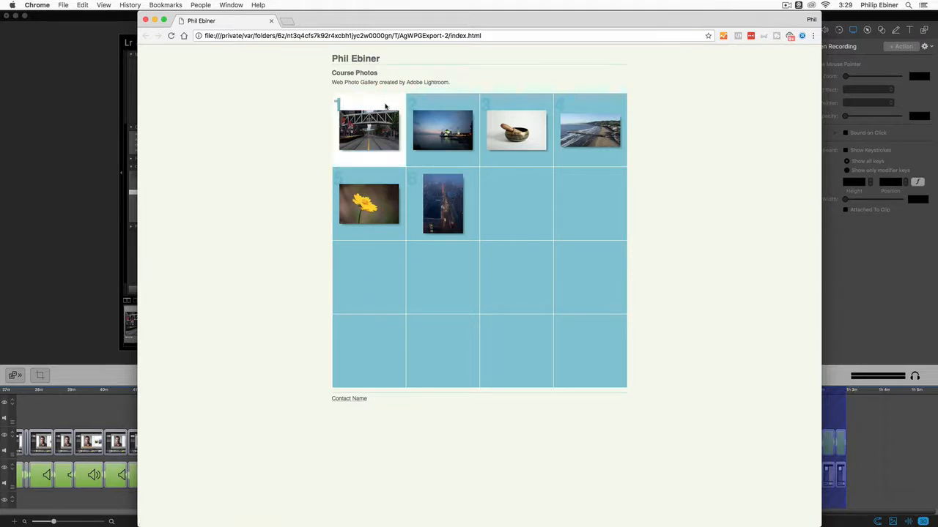
# - Browse the previewed photo pages from the mosque night photo through to the architecture photo, and return to the index
pyautogui.click(438, 122)
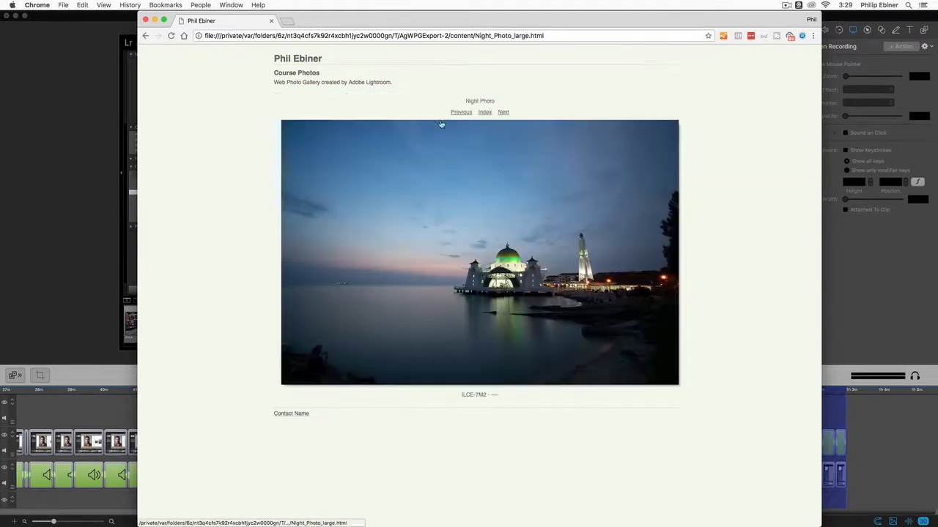
pyautogui.click(503, 114)
pyautogui.click(504, 114)
pyautogui.click(505, 114)
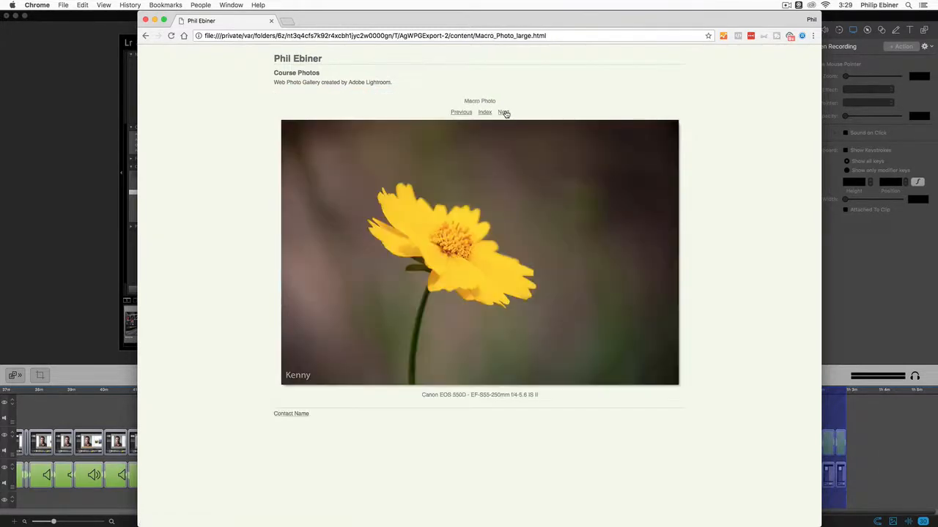
pyautogui.click(505, 114)
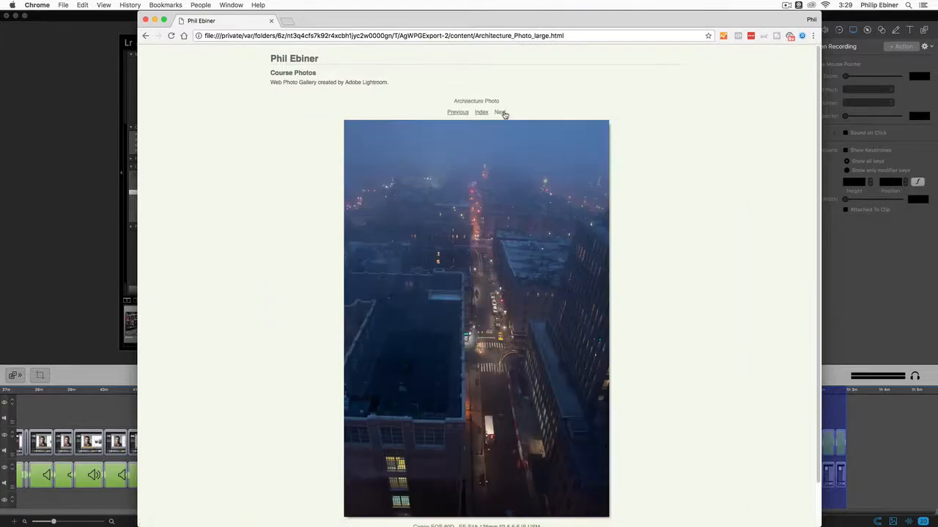
pyautogui.click(481, 112)
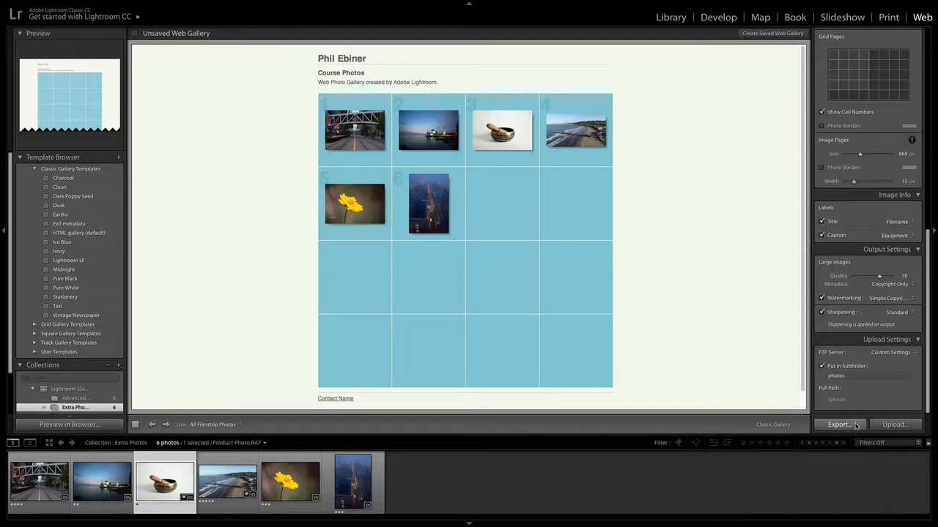
# - Switch back to Lightroom, view the gallery export's save options with the Desktop as location, and cancel the export
pyautogui.click(840, 425)
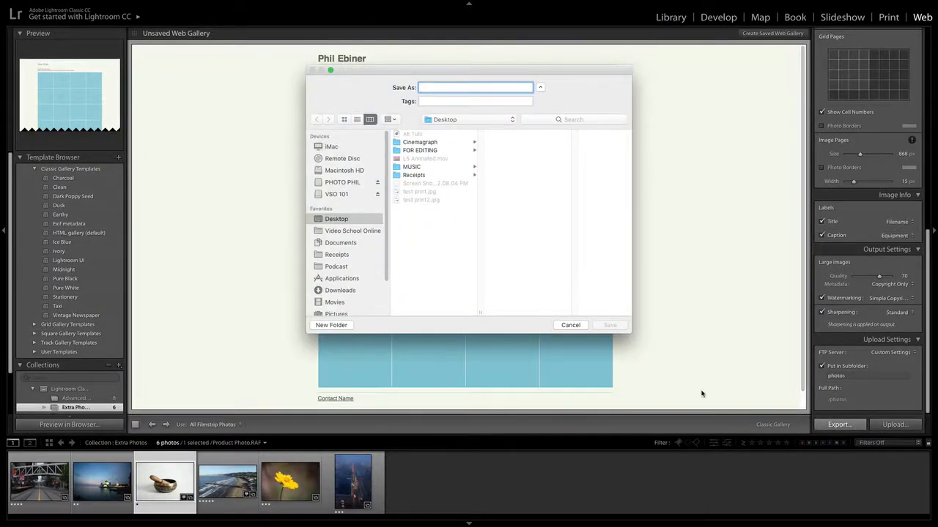
pyautogui.click(572, 326)
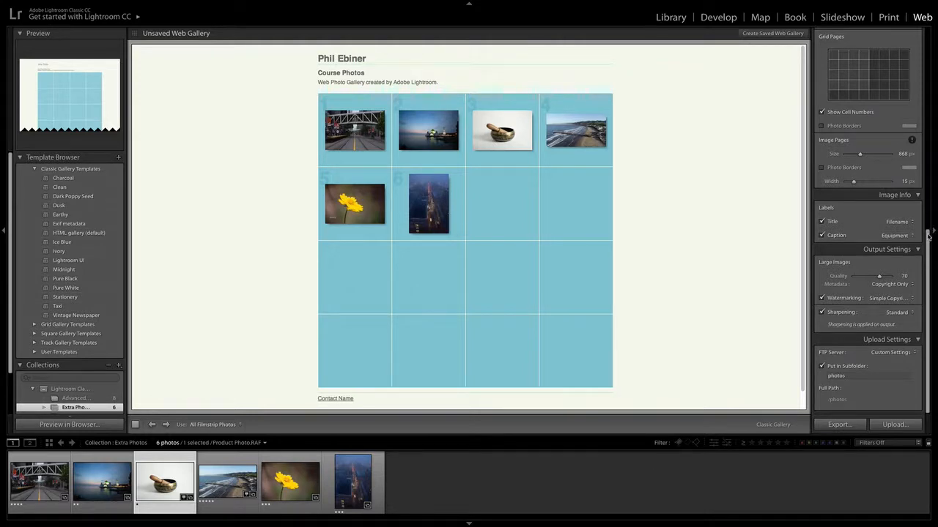
# - Return to the list of gallery layout styles above the site info settings
pyautogui.moveTo(928, 235); pyautogui.dragTo(922, 40)
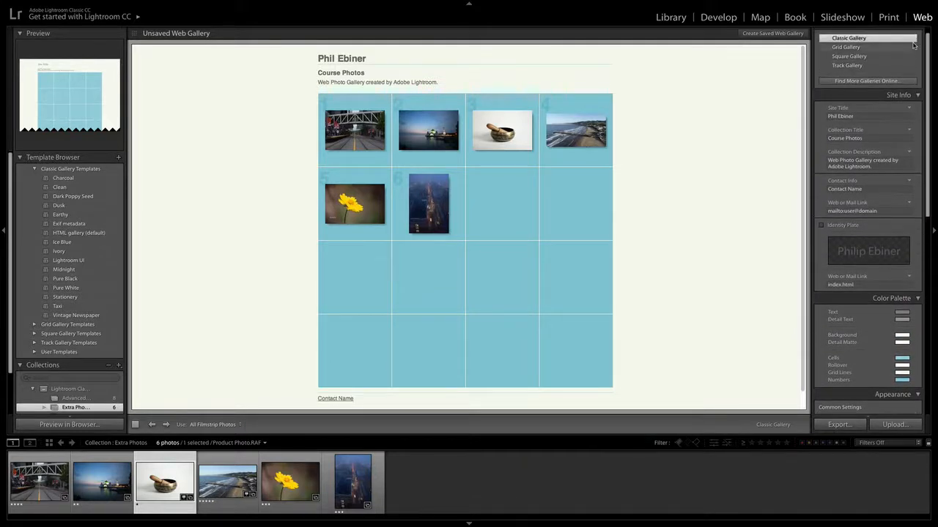